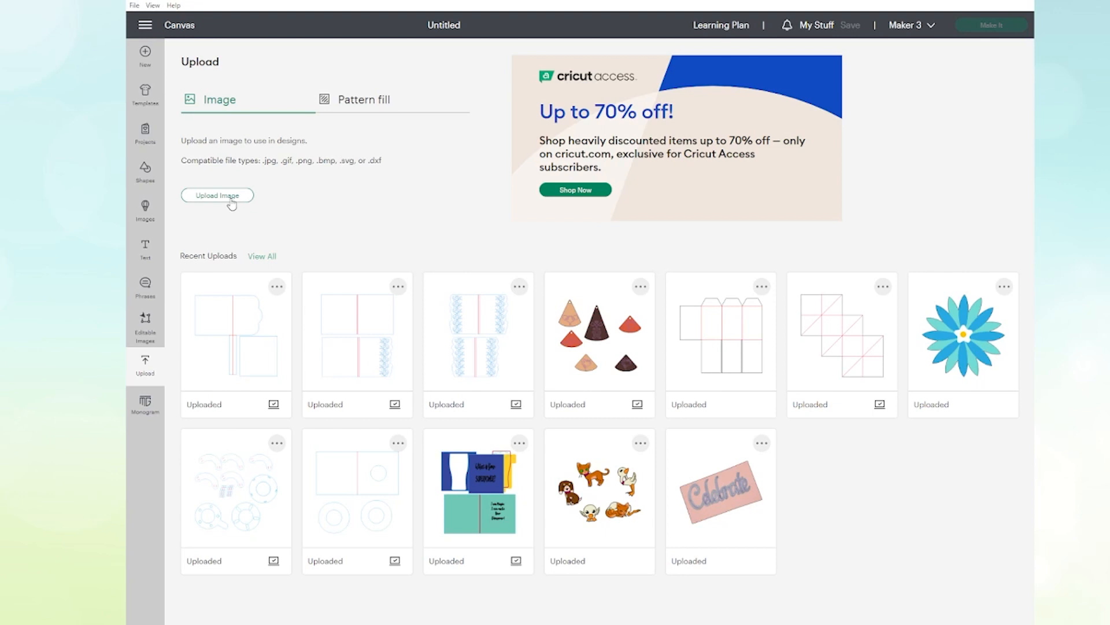
Step: Switch the upload type to pattern fill and start a pattern upload
{"action": "left_click", "coordinate": [371, 104]}
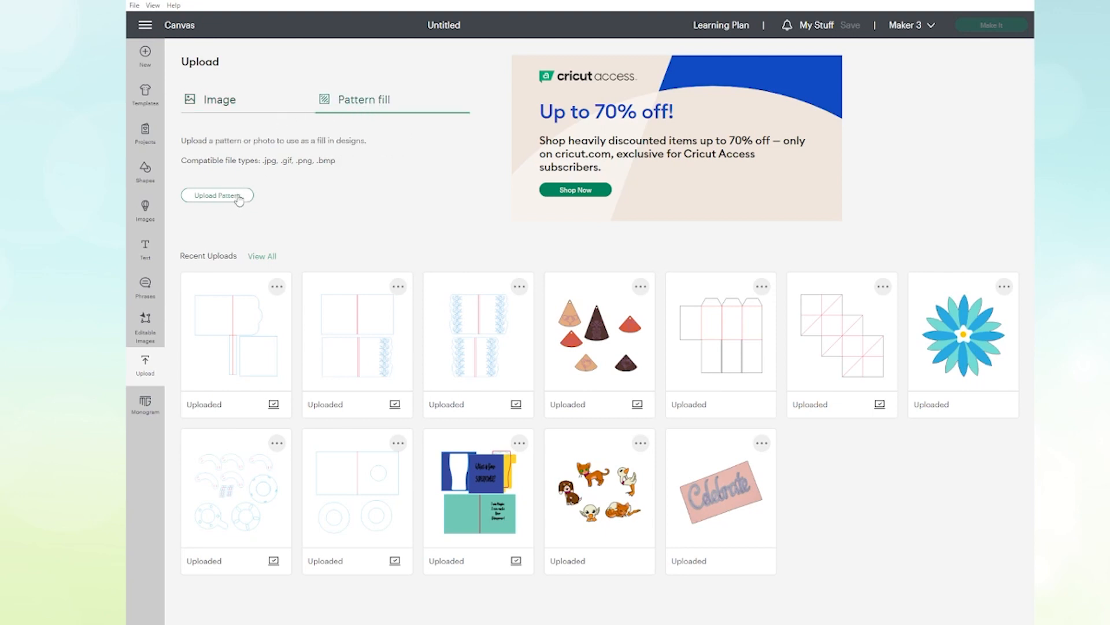
{"action": "left_click", "coordinate": [218, 196]}
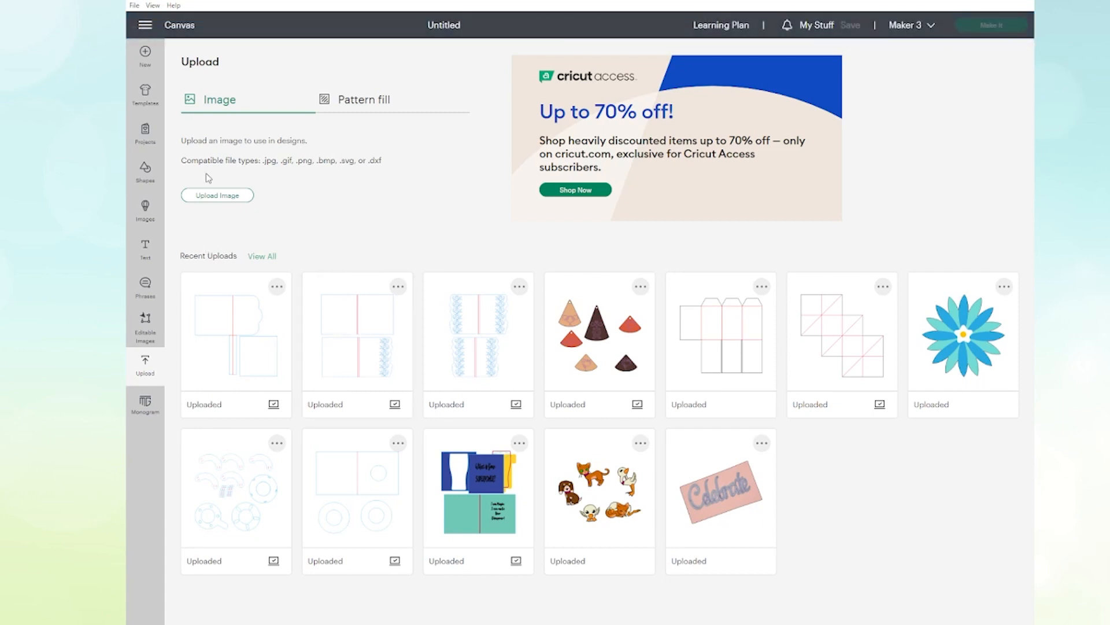
Step: Upload the Wave-Turqouise image as a Complex image of the Print Then Cut type
{"action": "left_click", "coordinate": [204, 197]}
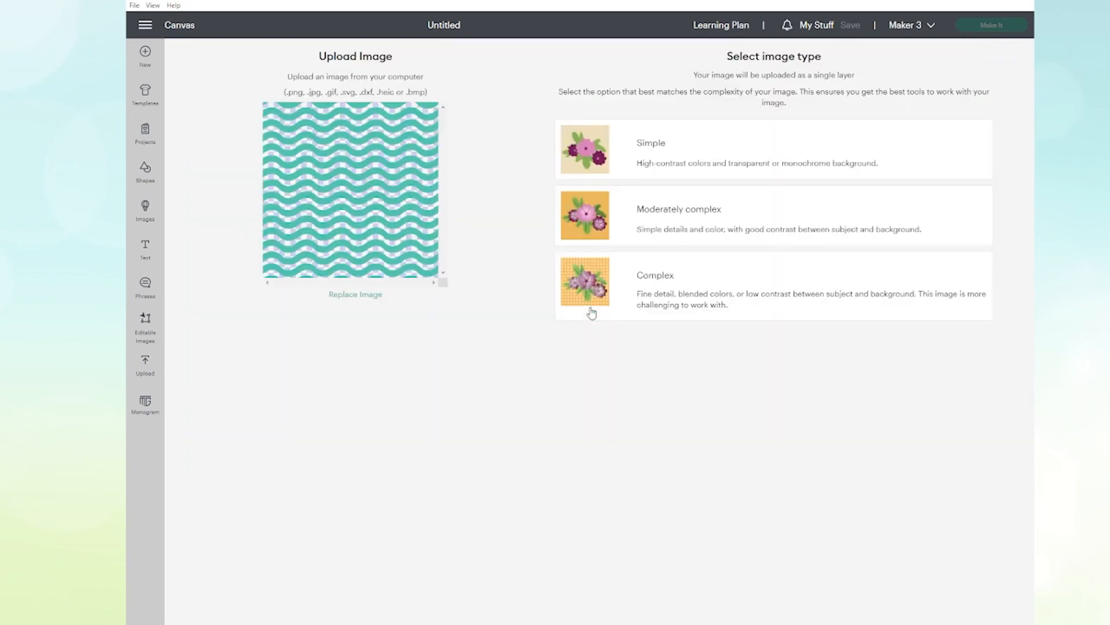
{"action": "left_click", "coordinate": [642, 287]}
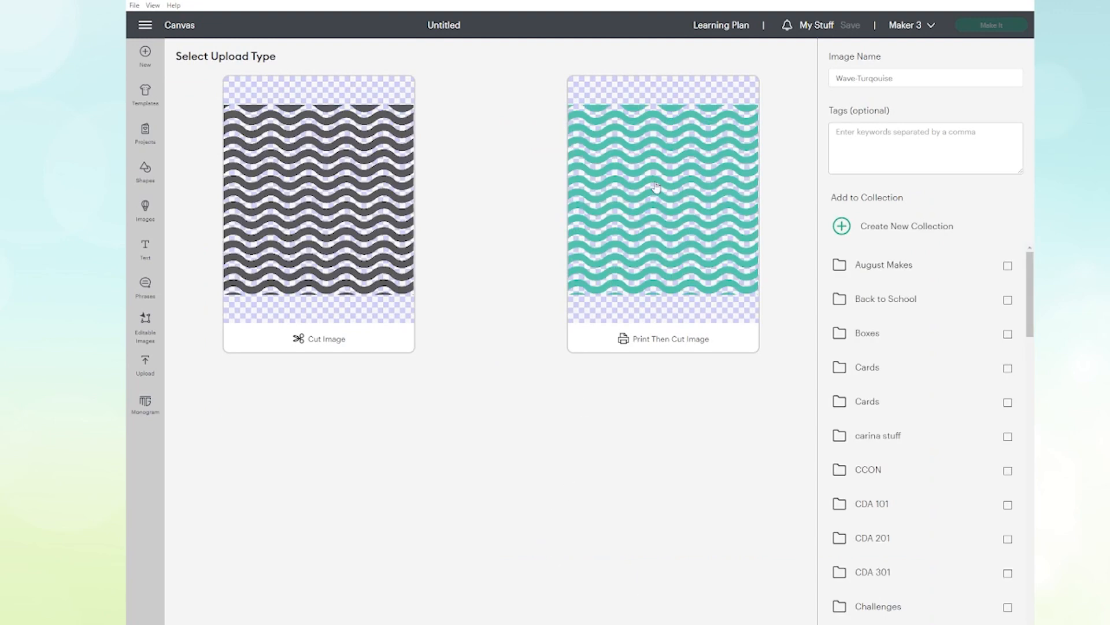
{"action": "left_click", "coordinate": [658, 214]}
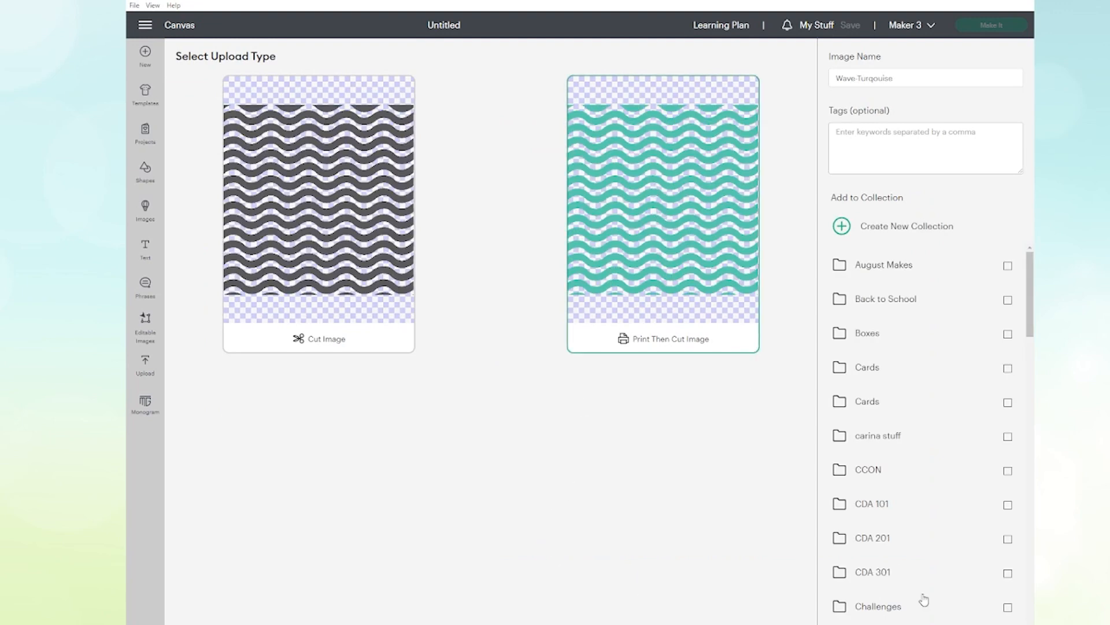
{"action": "left_click", "coordinate": [989, 623]}
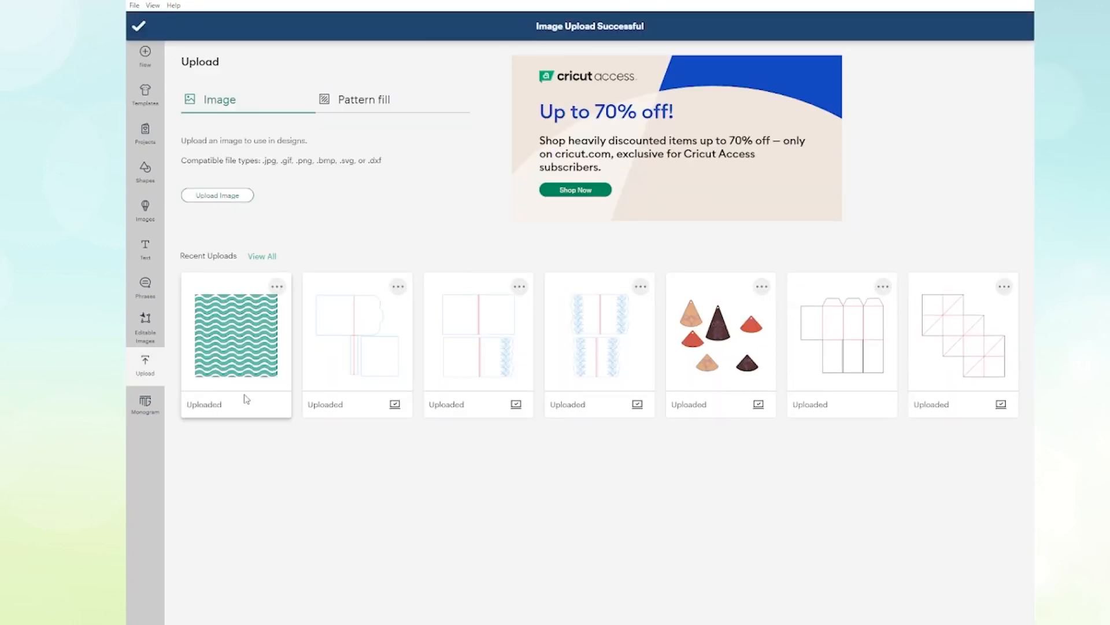
Step: Add the uploaded wave image to the canvas and move it to about X 10.2, Y 1.7 in
{"action": "left_click", "coordinate": [243, 343]}
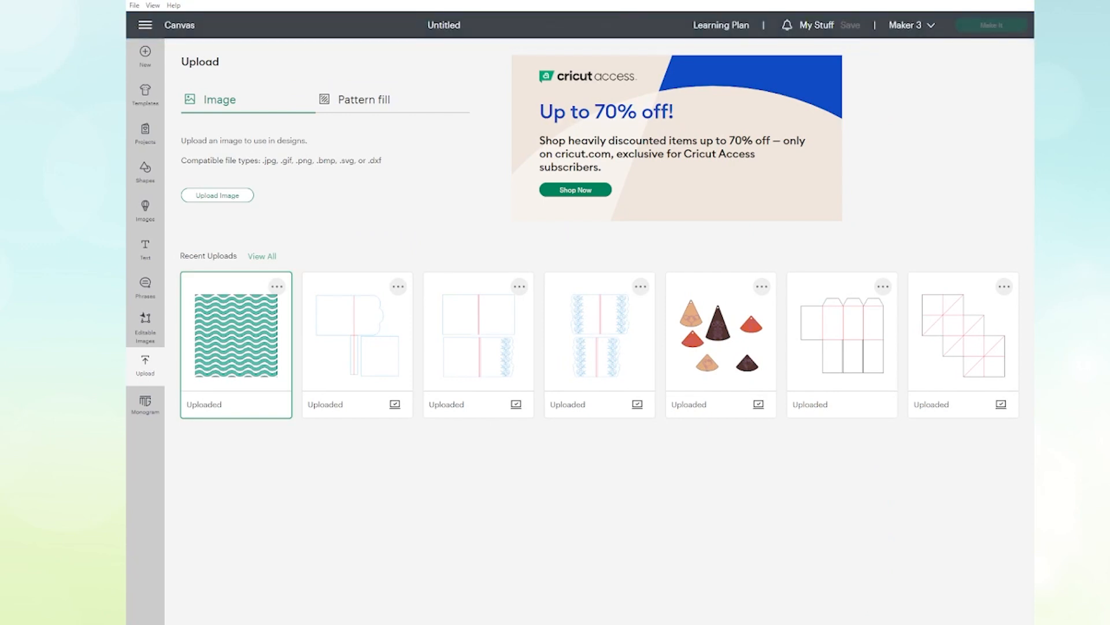
{"action": "left_click", "coordinate": [989, 623]}
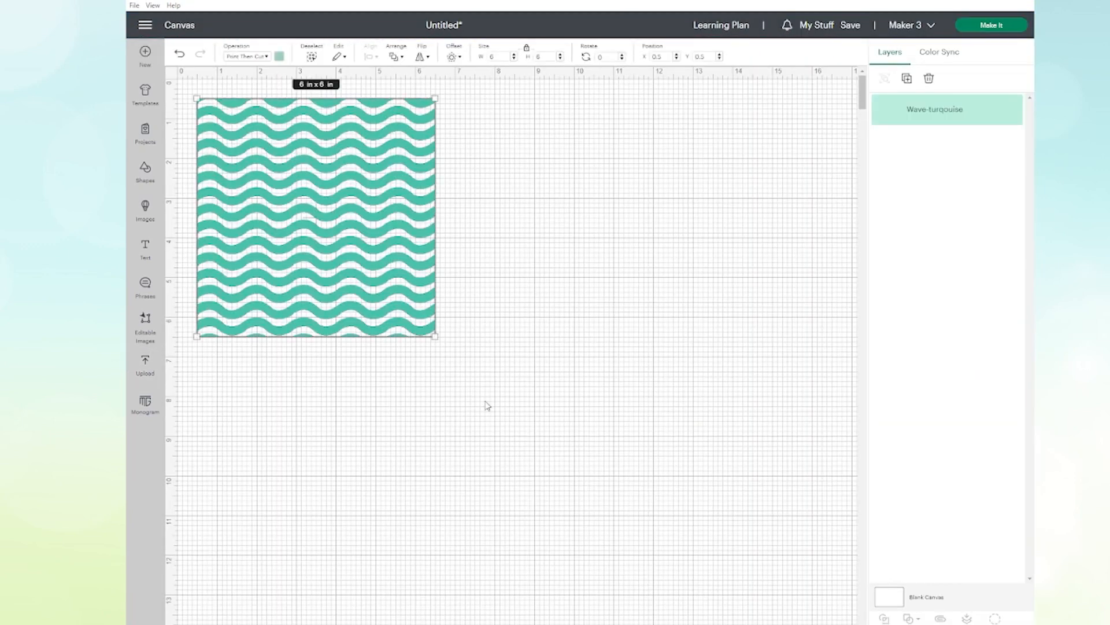
{"action": "left_click_drag", "start_coordinate": [376, 272], "coordinate": [757, 322]}
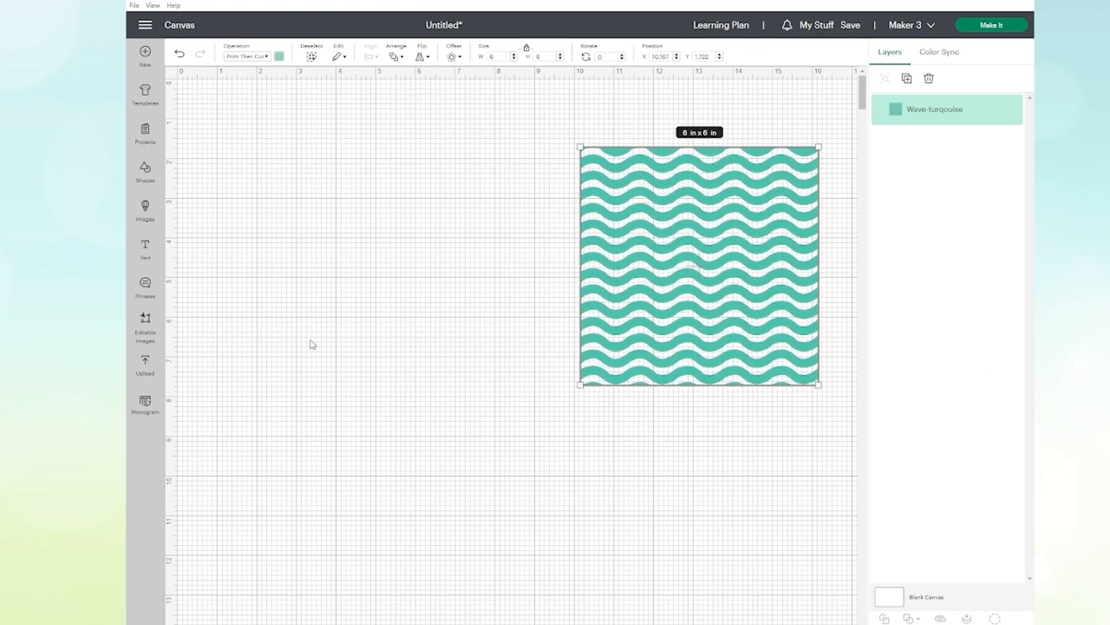
Step: Insert a star shape beside the wave image and enlarge it to about 6.8 x 6.47 in
{"action": "left_click", "coordinate": [145, 176]}
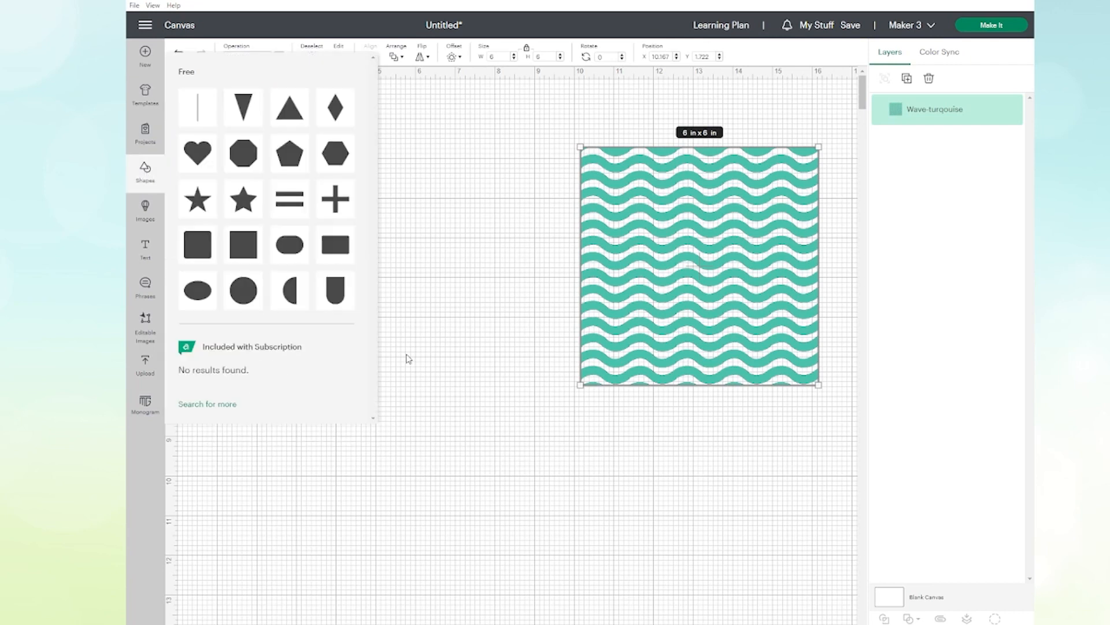
{"action": "left_click", "coordinate": [244, 200]}
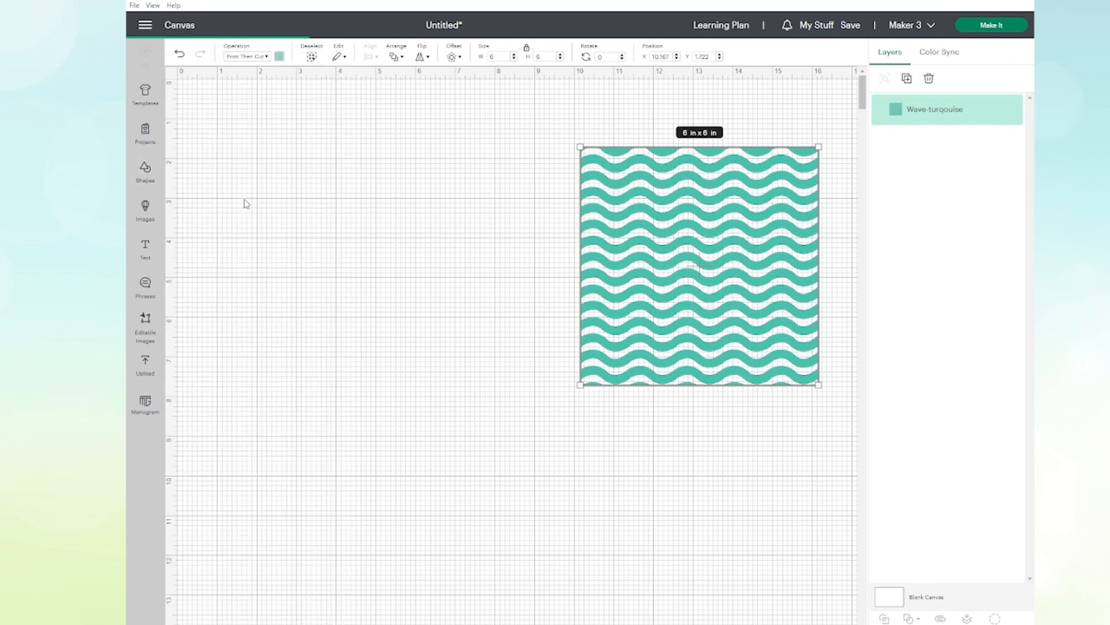
{"action": "left_click_drag", "start_coordinate": [296, 191], "coordinate": [416, 421]}
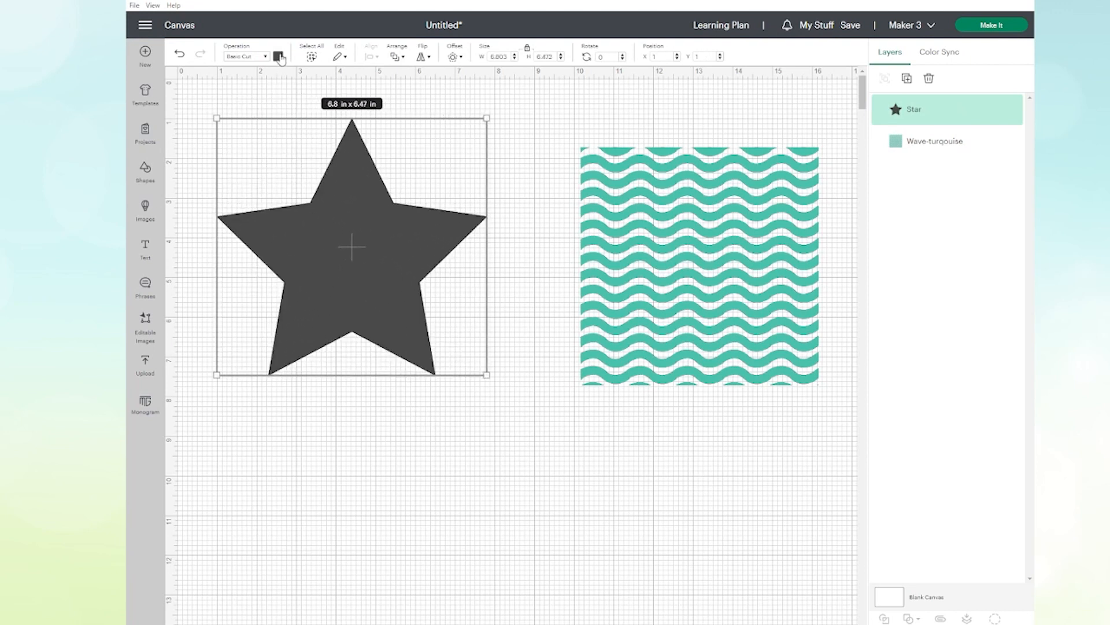
Step: Color the star white and set its operation to Print Then Cut
{"action": "left_click", "coordinate": [278, 56]}
{"action": "left_click", "coordinate": [289, 162]}
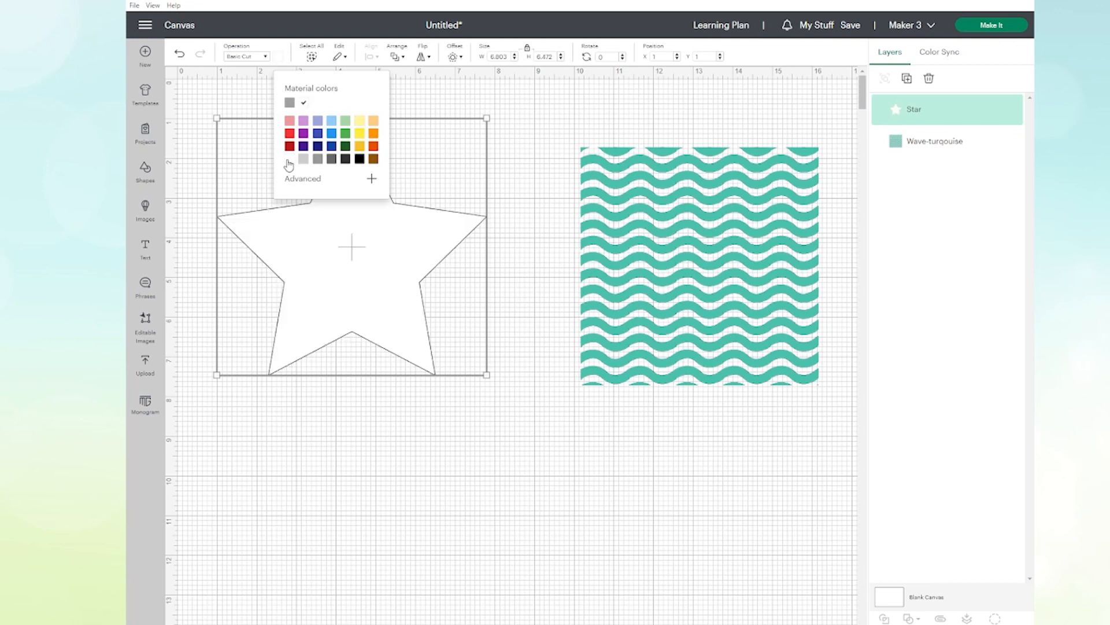
{"action": "left_click", "coordinate": [266, 58]}
{"action": "left_click", "coordinate": [283, 300]}
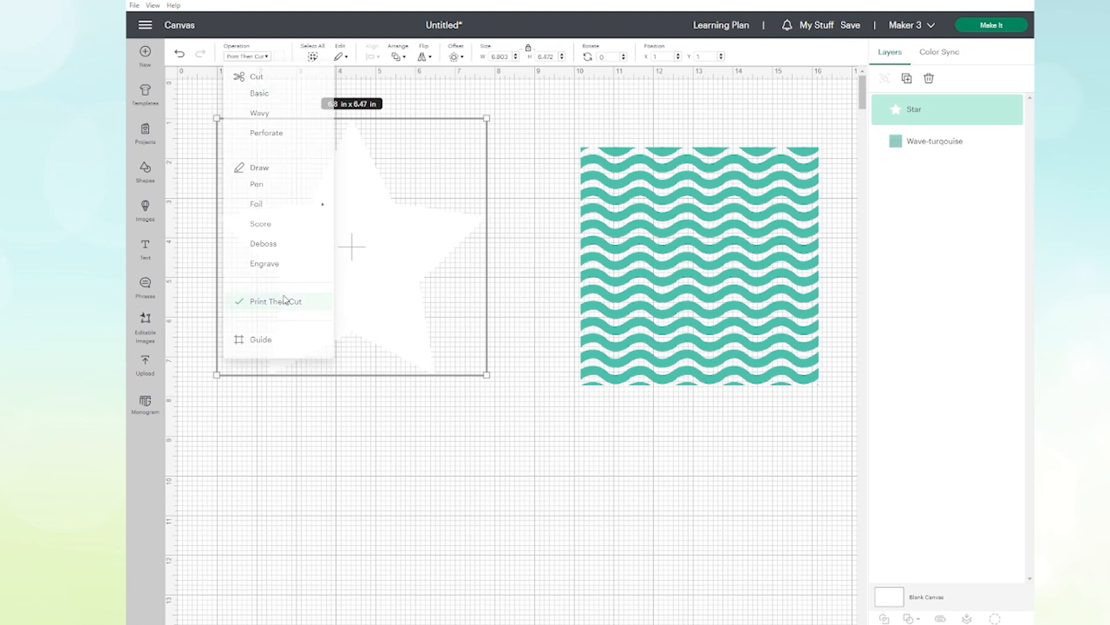
Step: Change the star's print type to Pattern and fill it with the turquoise wave pattern
{"action": "left_click", "coordinate": [279, 57]}
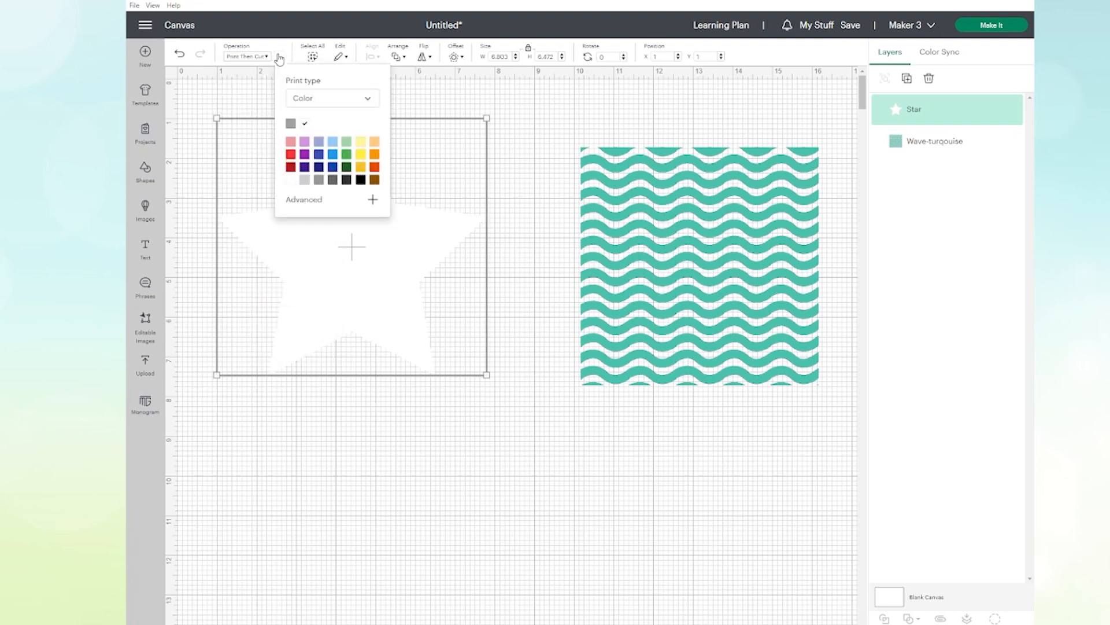
{"action": "left_click", "coordinate": [368, 100]}
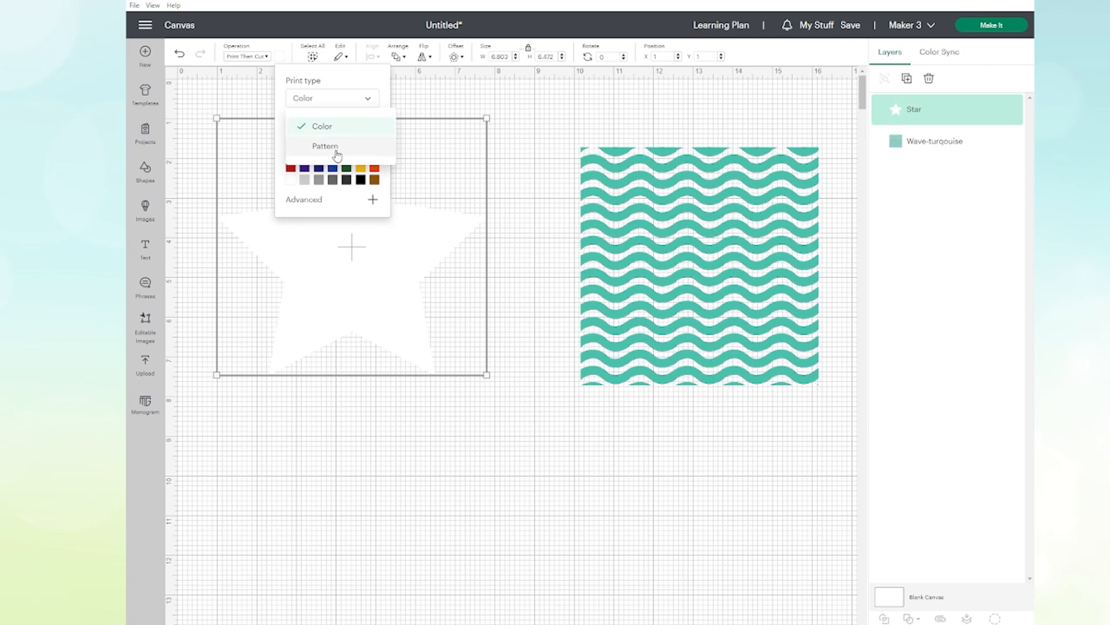
{"action": "left_click", "coordinate": [339, 151]}
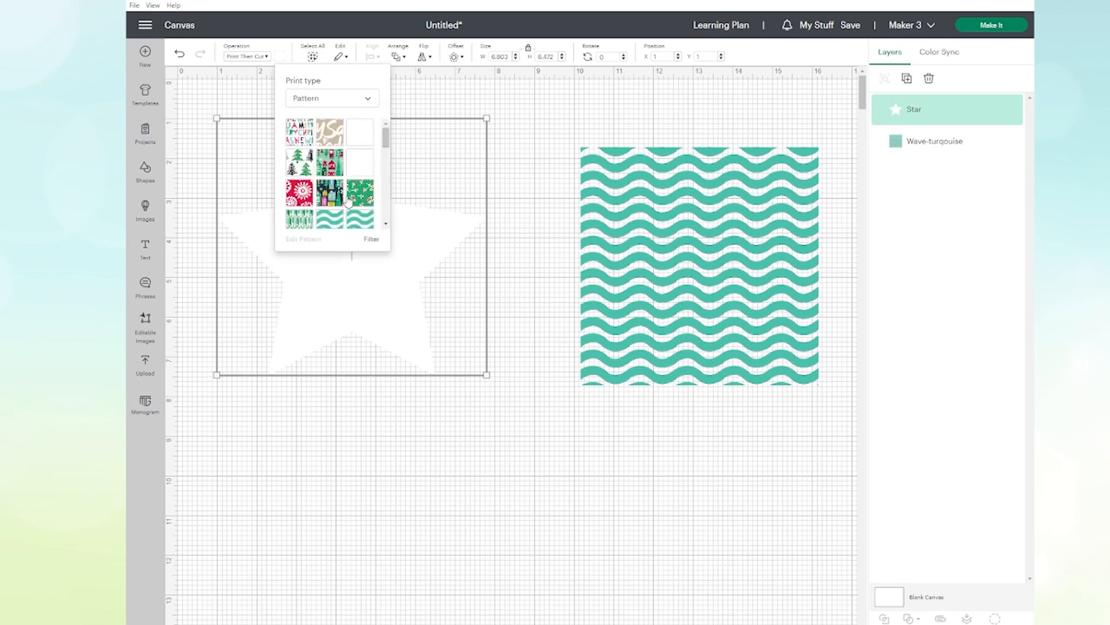
{"action": "left_click", "coordinate": [333, 227]}
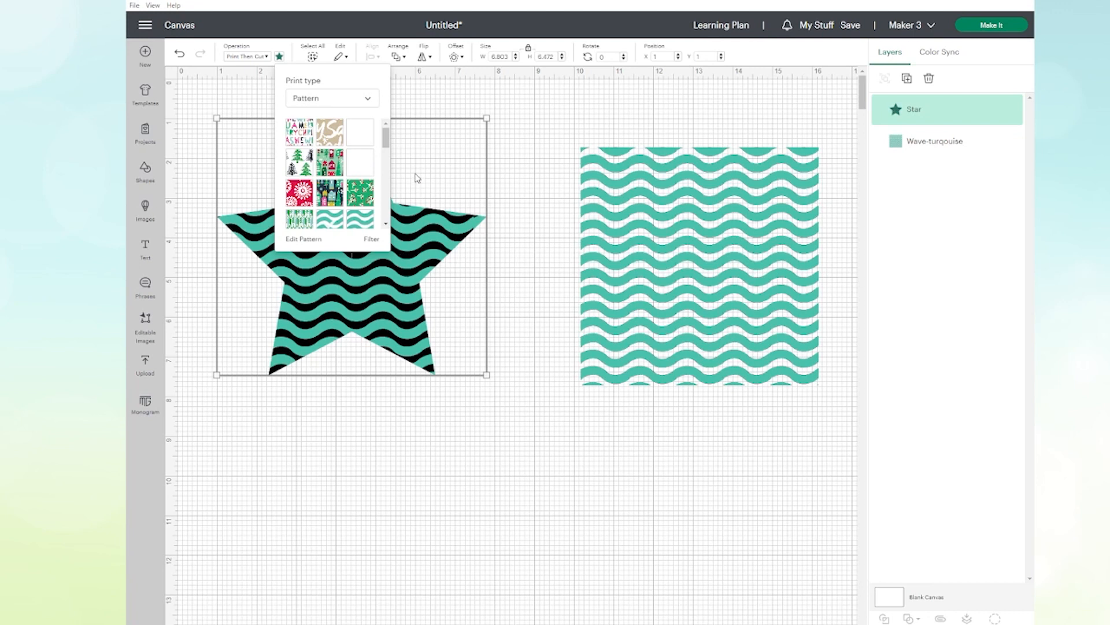
{"action": "left_click", "coordinate": [426, 152]}
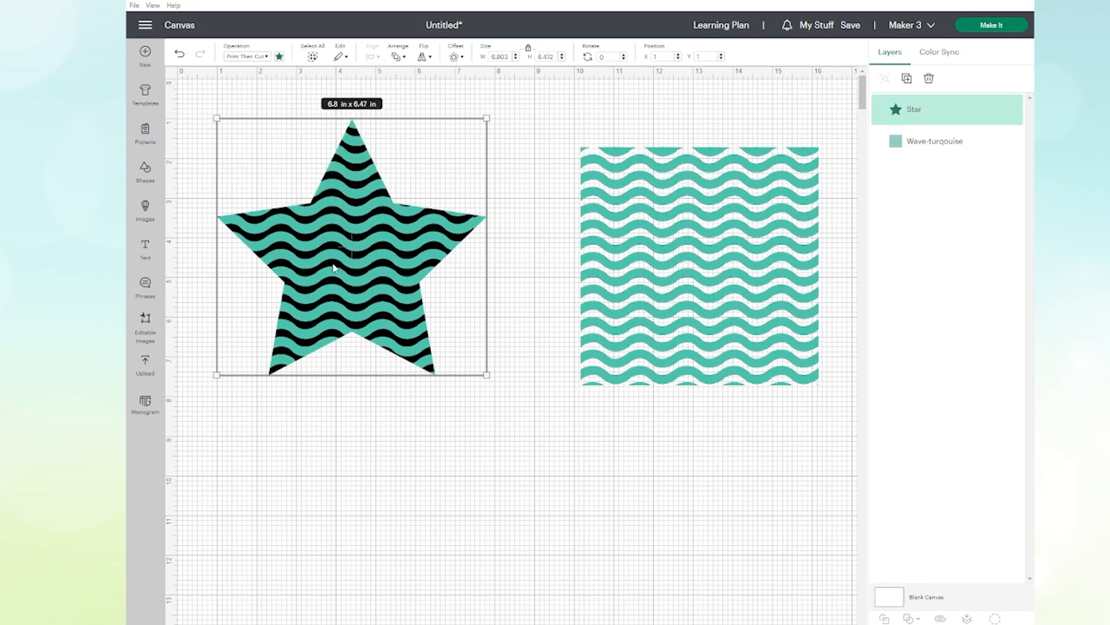
Step: Insert a second star, size it to about 5.77 x 5.49 in and place it over the wave image
{"action": "left_click", "coordinate": [145, 171]}
{"action": "left_click", "coordinate": [201, 203]}
{"action": "left_click_drag", "start_coordinate": [282, 182], "coordinate": [801, 369]}
{"action": "mouse_move", "coordinate": [748, 307]}
{"action": "left_mouse_down"}
{"action": "mouse_move", "coordinate": [718, 296]}
{"action": "mouse_move", "coordinate": [736, 300]}
{"action": "left_mouse_up"}
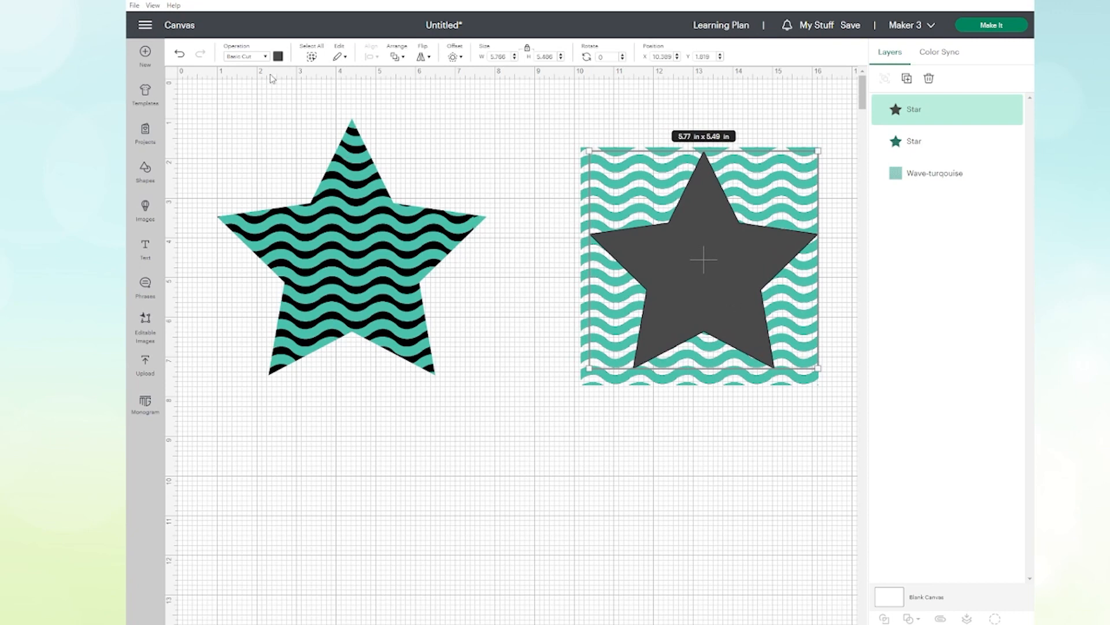
Step: Color the second star white and send it to the back, behind the wave image
{"action": "left_click", "coordinate": [278, 56]}
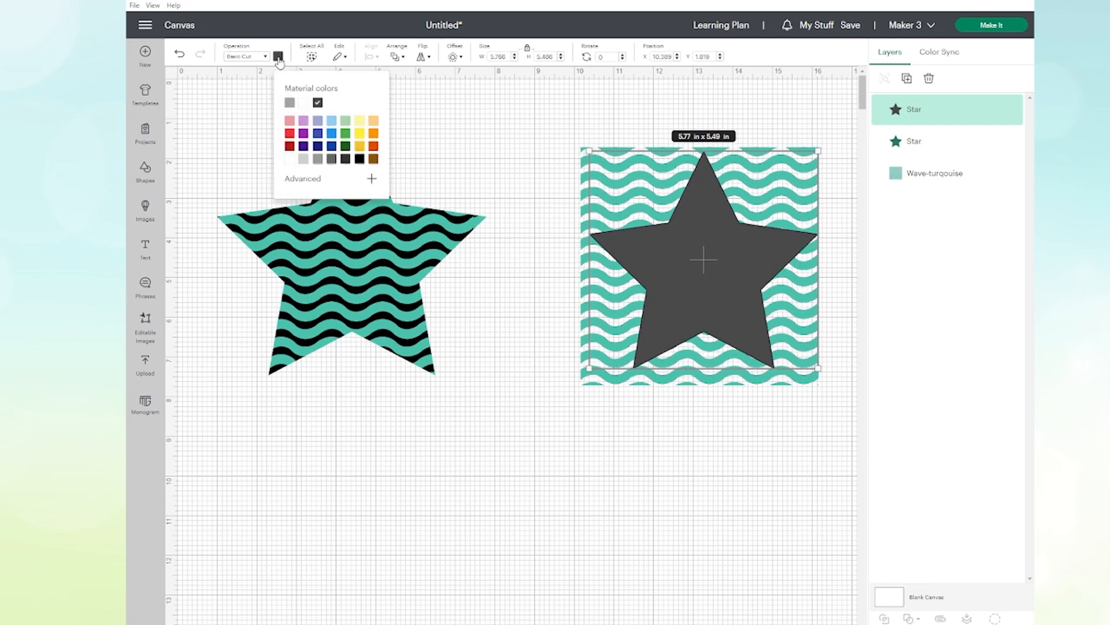
{"action": "left_click", "coordinate": [289, 160]}
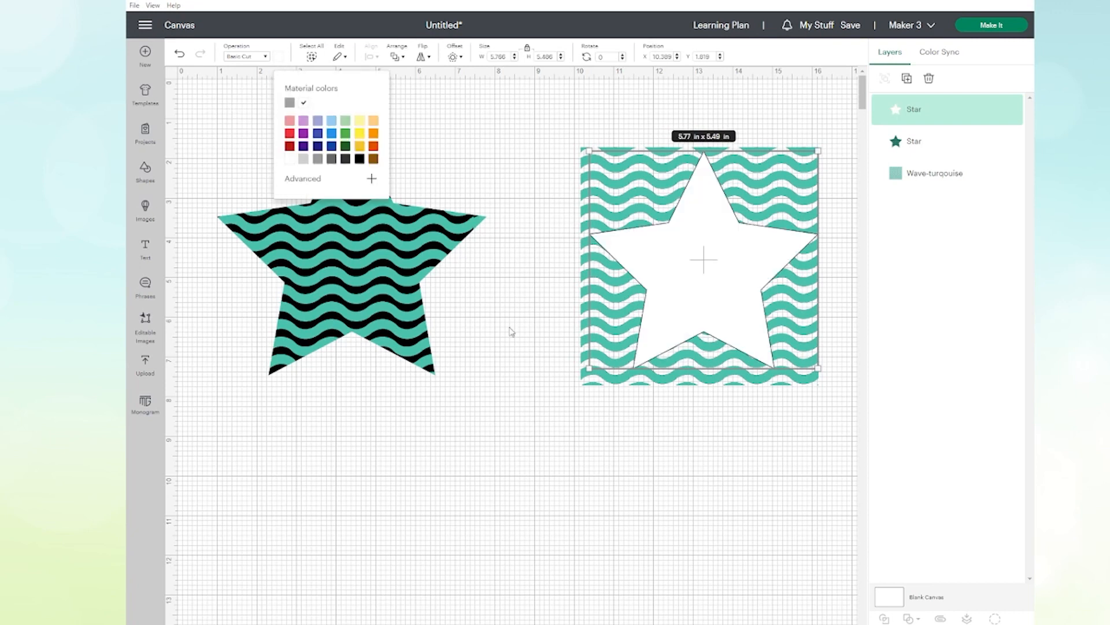
{"action": "left_click", "coordinate": [581, 407]}
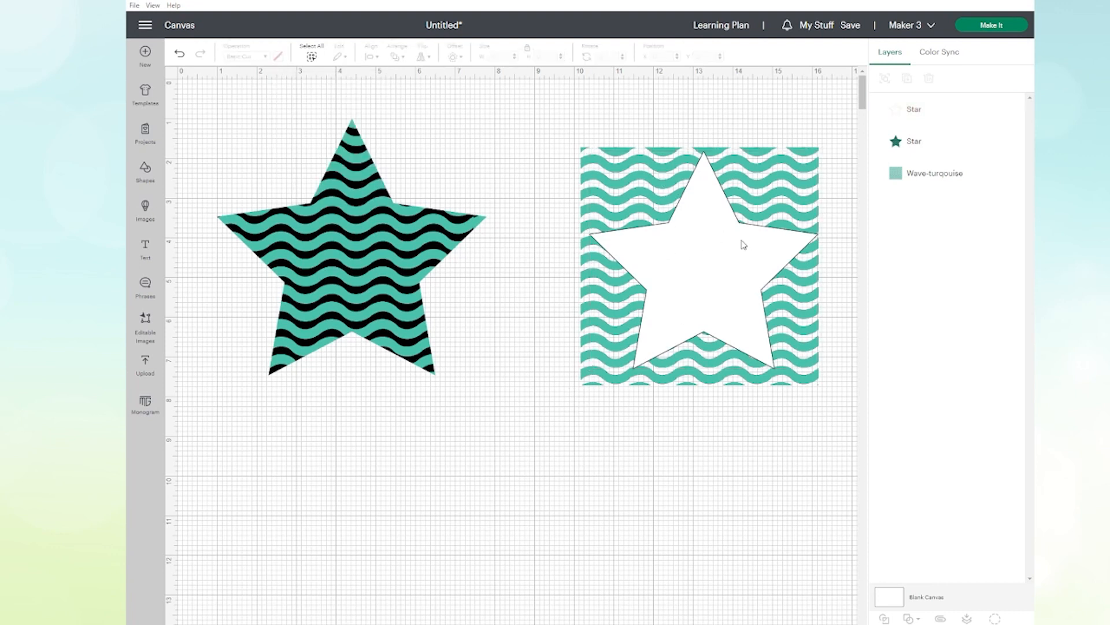
{"action": "left_click", "coordinate": [720, 248]}
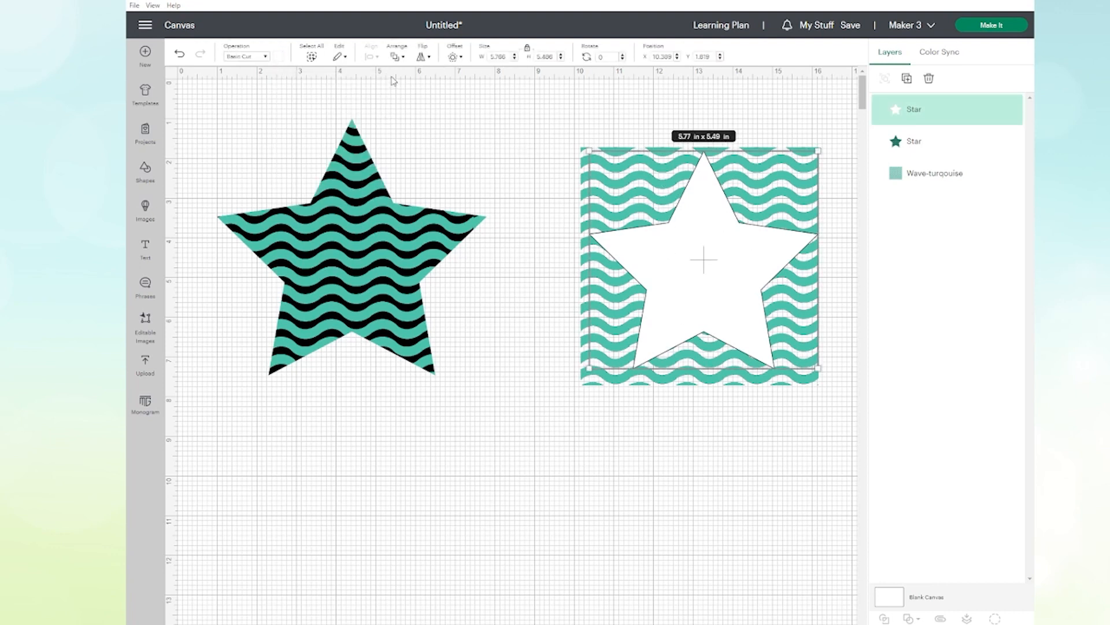
{"action": "left_click", "coordinate": [397, 58]}
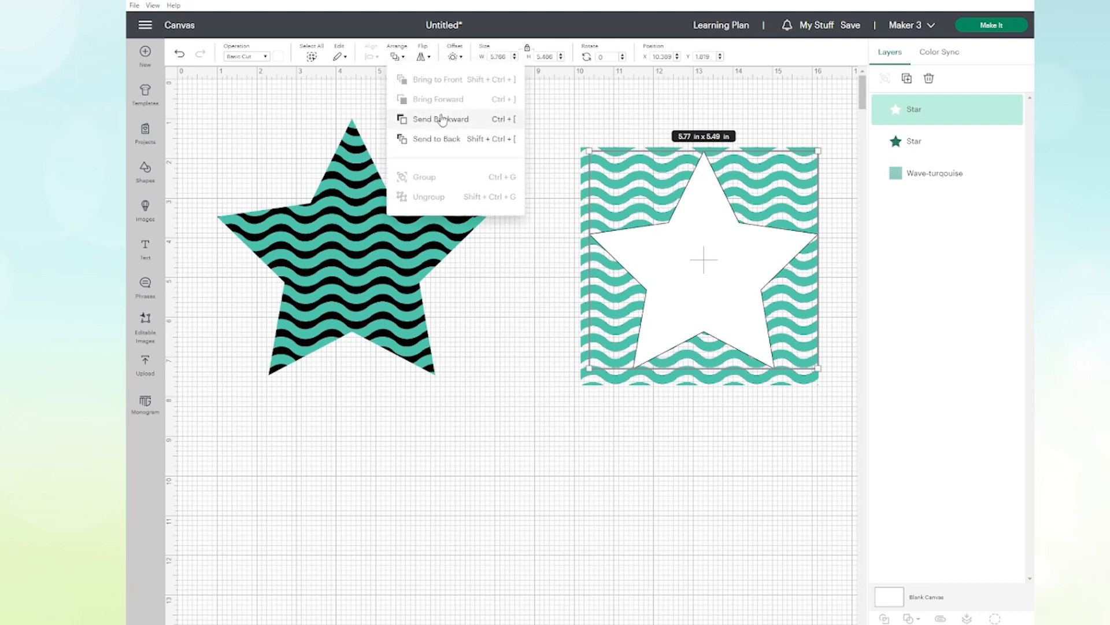
{"action": "left_click", "coordinate": [445, 139]}
{"action": "left_click", "coordinate": [631, 444]}
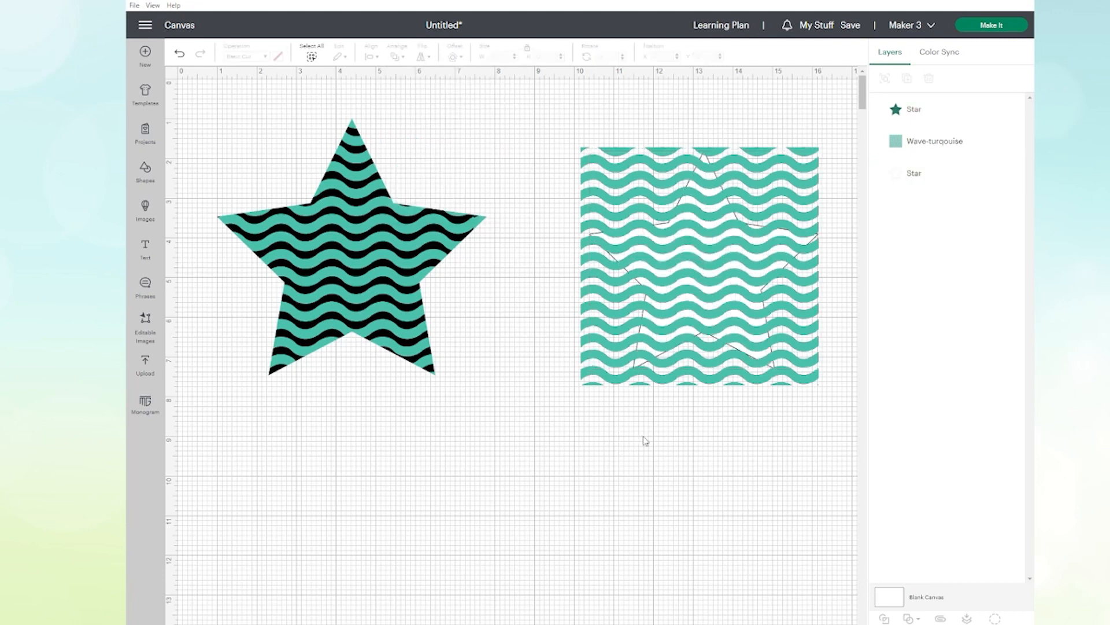
Step: Intersect the wave image with the star behind it and move the result to about X 9.6, Y 2.3 in
{"action": "left_click_drag", "start_coordinate": [578, 117], "coordinate": [758, 323]}
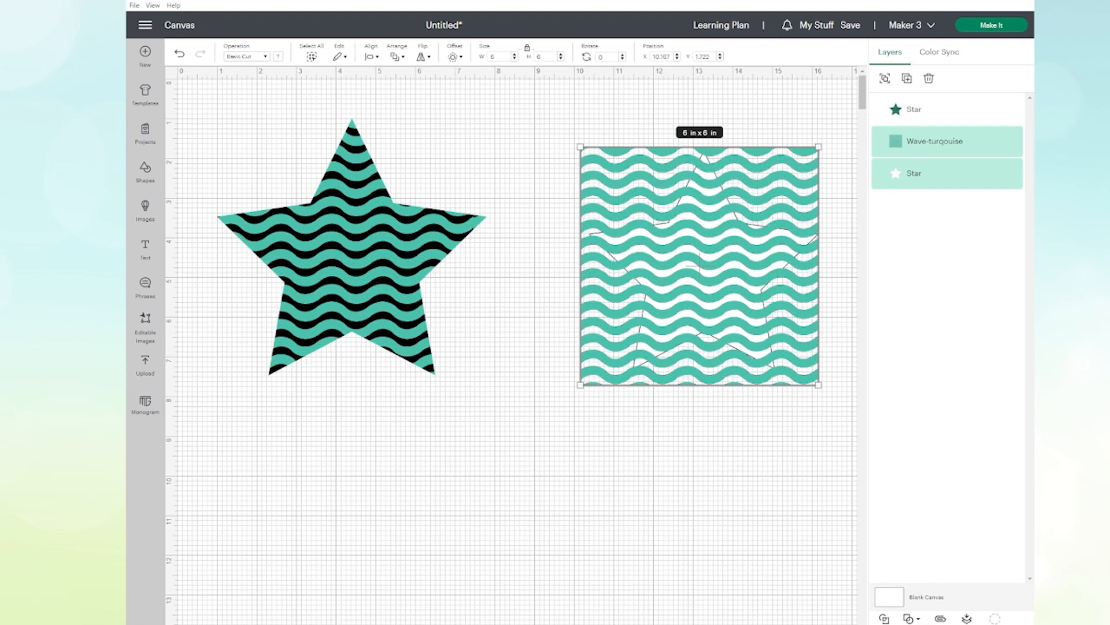
{"action": "left_click", "coordinate": [912, 619]}
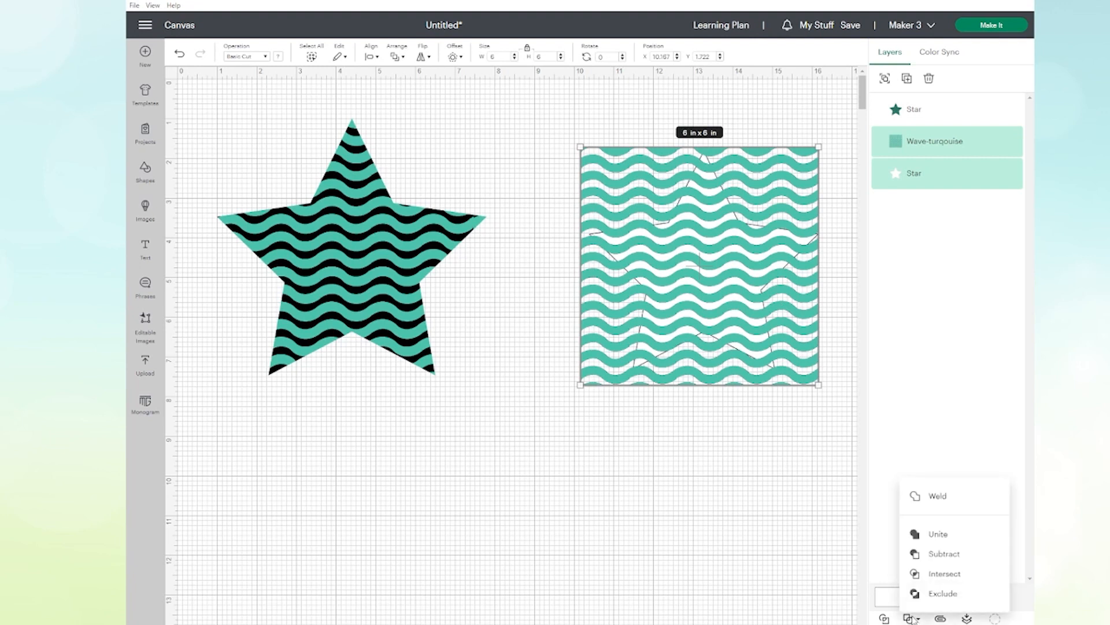
{"action": "left_click", "coordinate": [943, 574]}
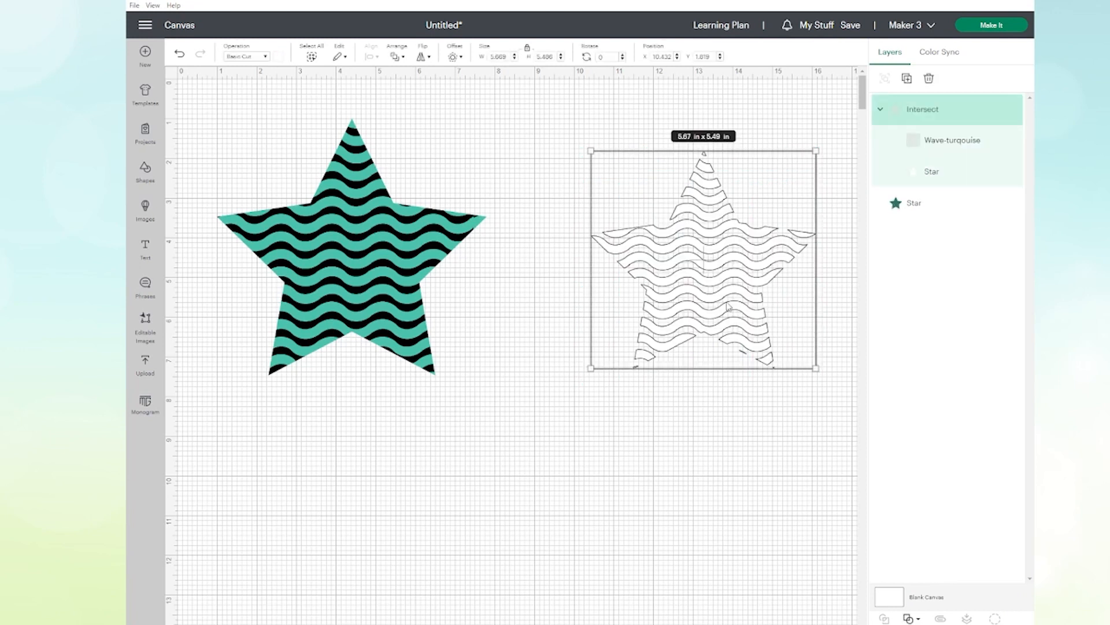
{"action": "left_click_drag", "start_coordinate": [717, 290], "coordinate": [680, 309]}
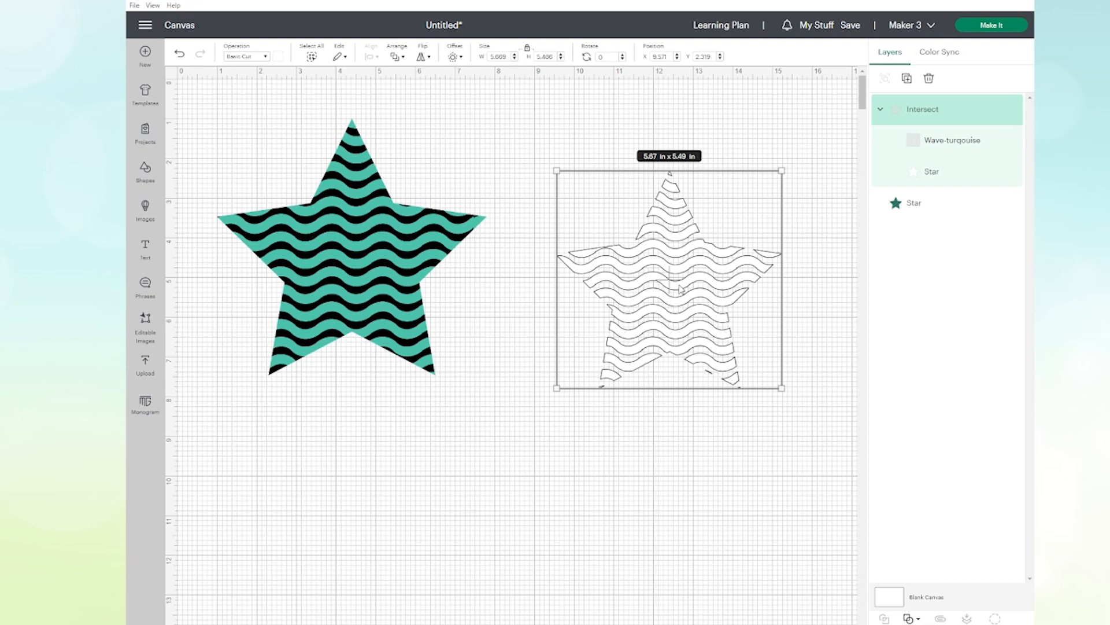
Step: Recolor the intersected wave star light blue and deselect it
{"action": "left_click", "coordinate": [279, 58]}
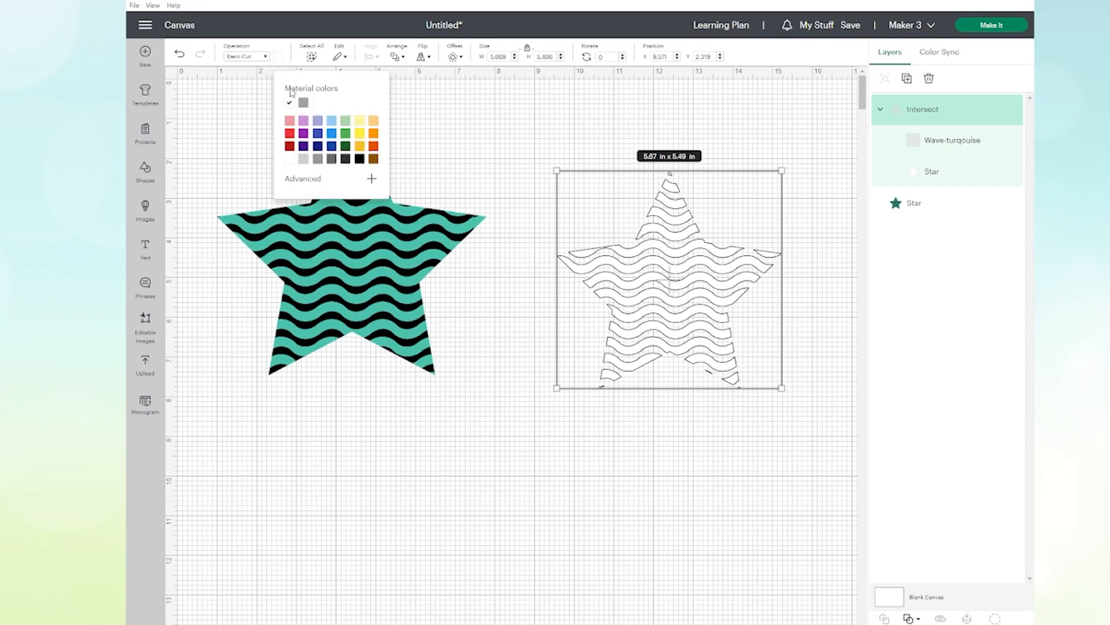
{"action": "left_click", "coordinate": [331, 121]}
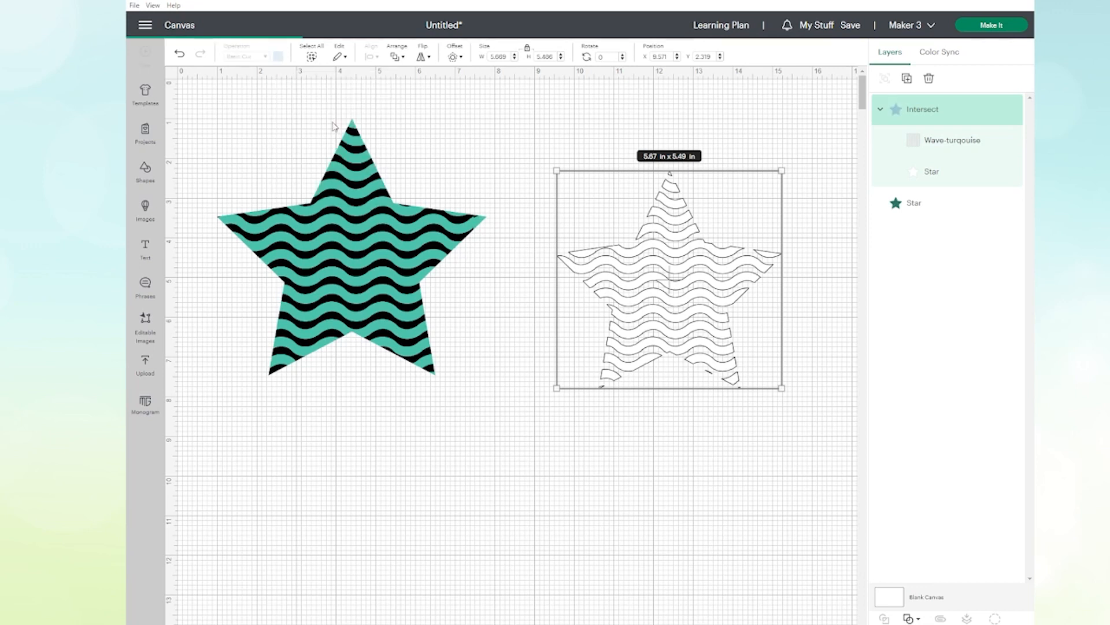
{"action": "left_click", "coordinate": [335, 124]}
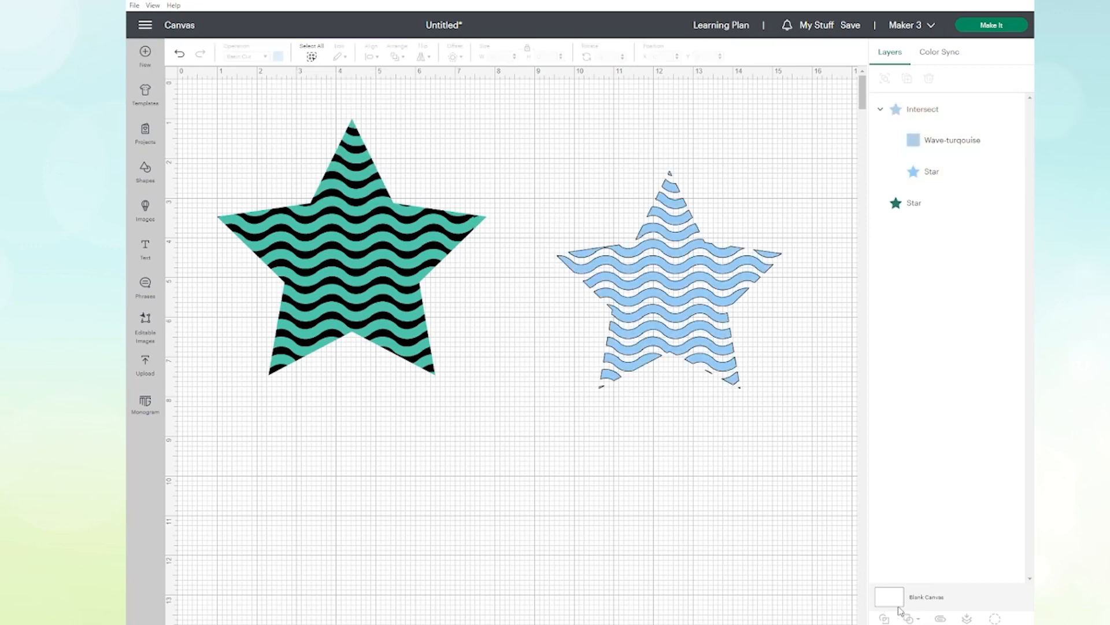
Step: Reposition the pattern-filled star slightly and place the intersected star at about X 9.6, Y 2.3 in
{"action": "left_click_drag", "start_coordinate": [680, 324], "coordinate": [697, 303]}
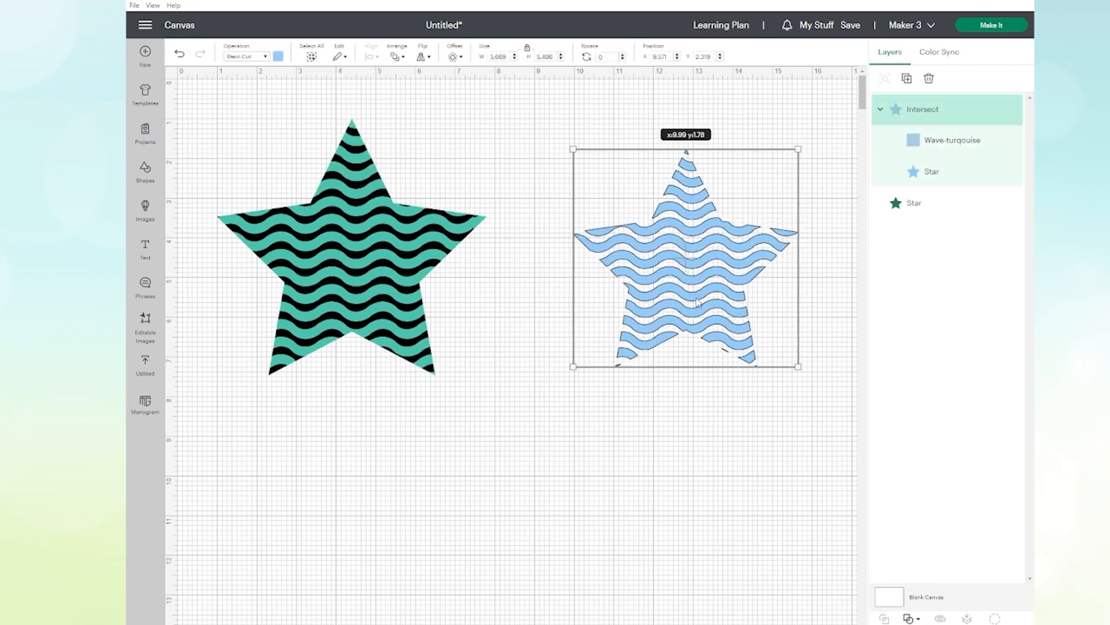
{"action": "mouse_move", "coordinate": [306, 273]}
{"action": "left_mouse_down"}
{"action": "mouse_move", "coordinate": [288, 259]}
{"action": "mouse_move", "coordinate": [320, 286]}
{"action": "left_mouse_up"}
{"action": "left_click_drag", "start_coordinate": [648, 267], "coordinate": [634, 288]}
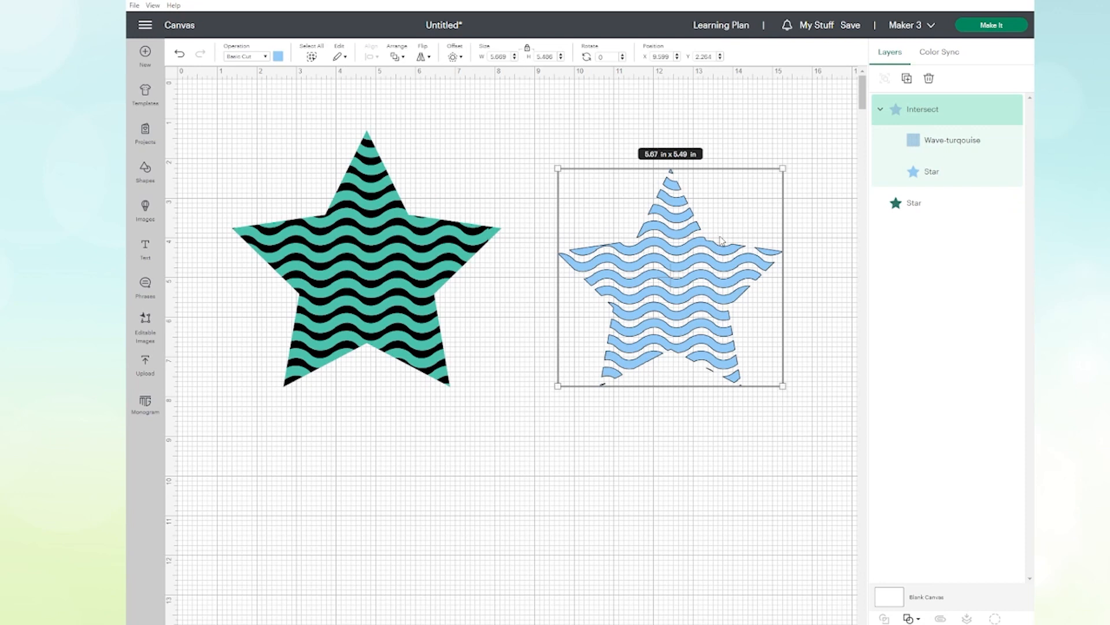